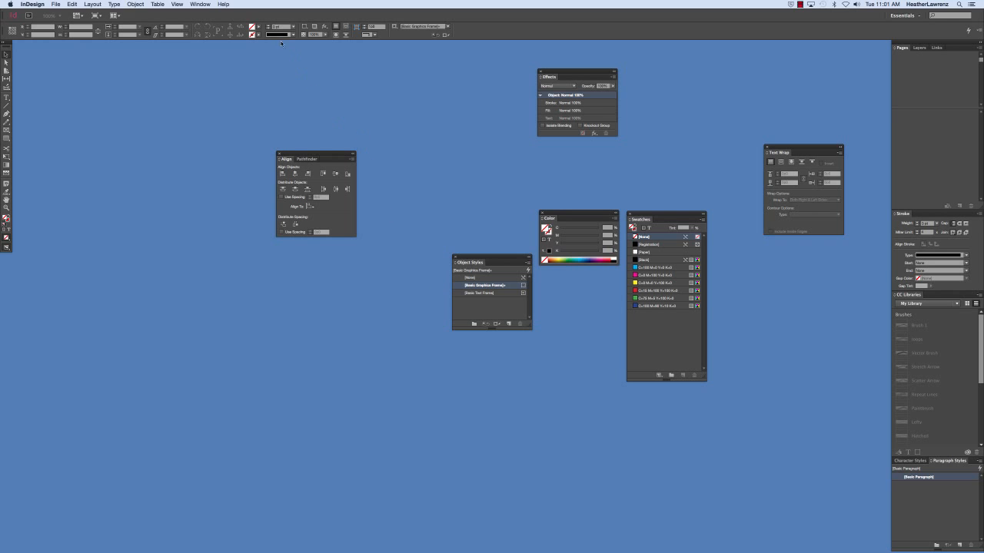
# Turn on the Application Frame to cover the desktop behind the floating panels
pyautogui.click(194, 5)
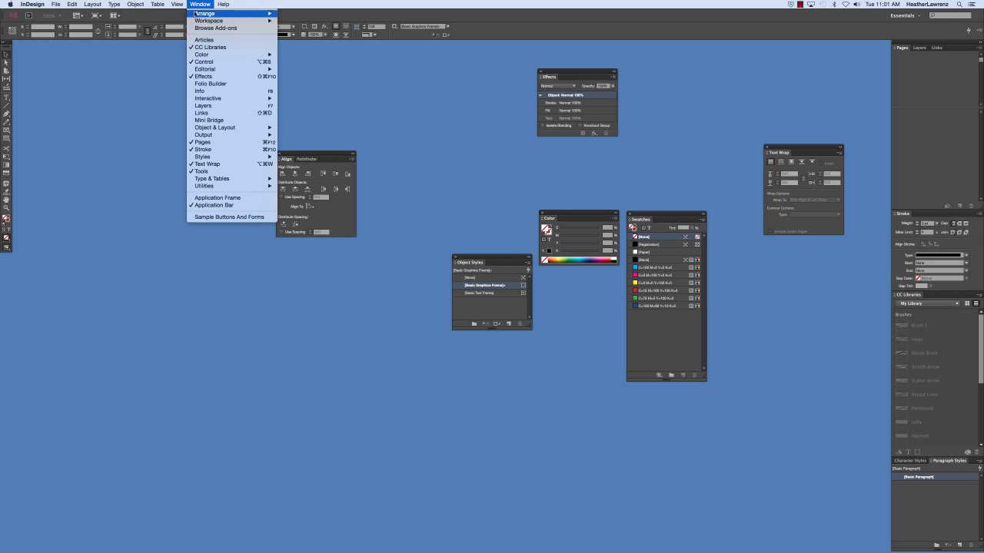
pyautogui.click(200, 198)
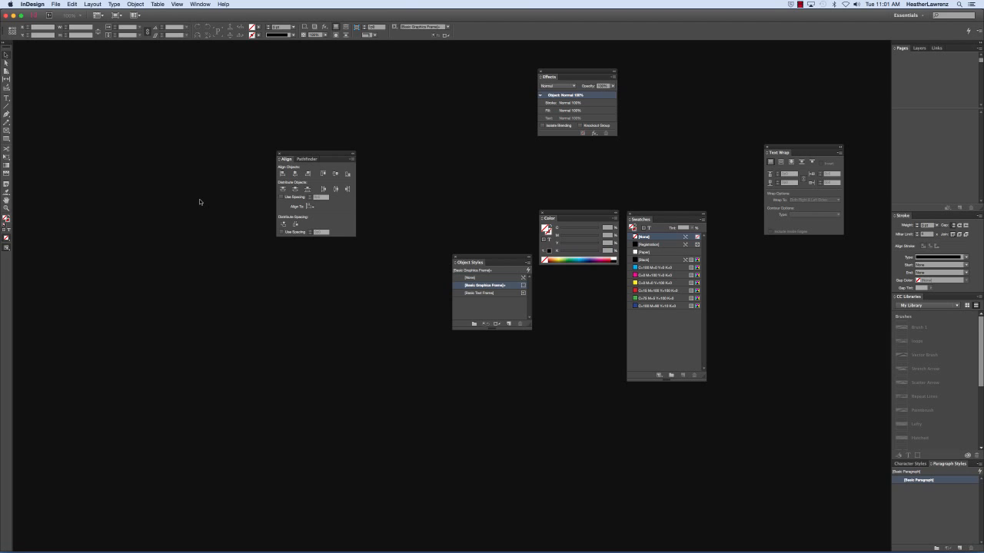
pyautogui.click(200, 4)
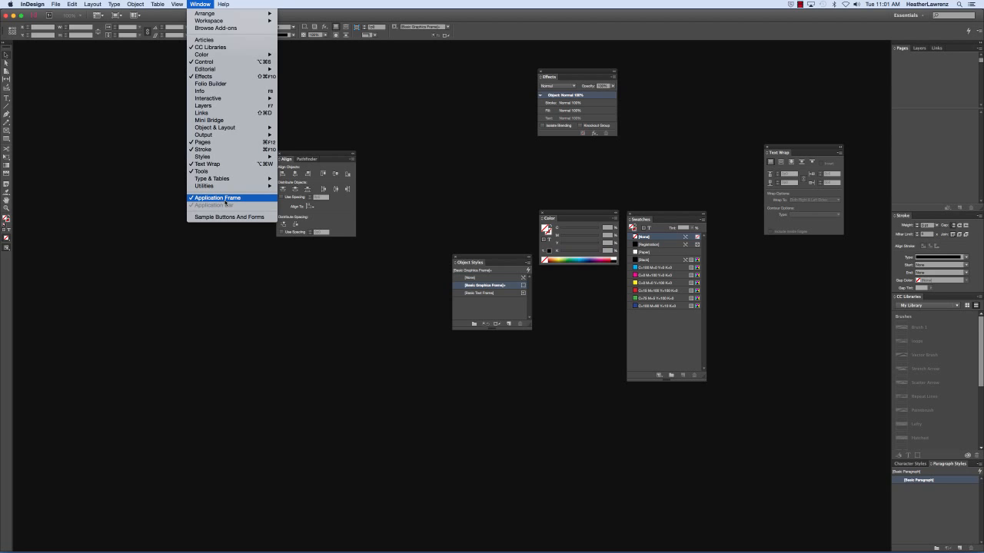
pyautogui.click(196, 5)
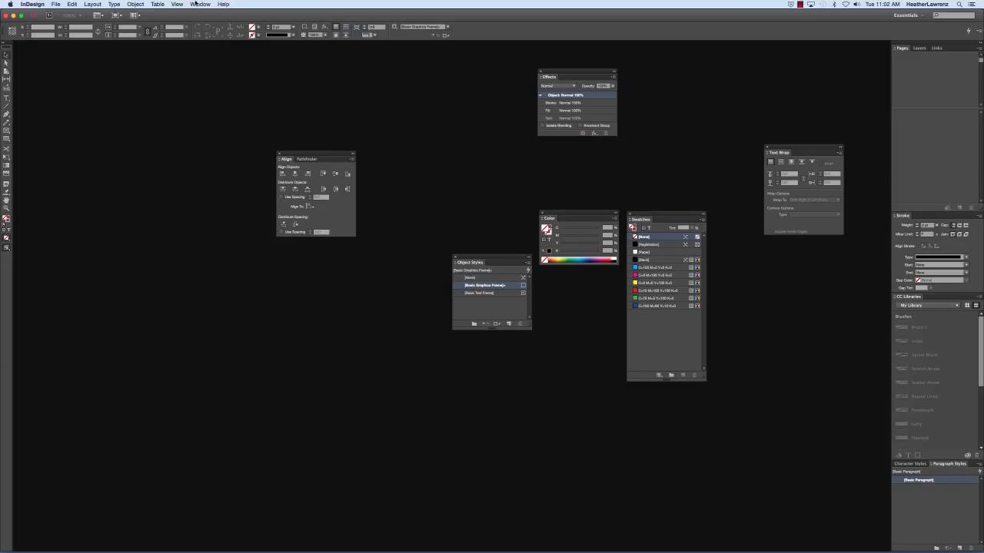
# In the Interface preferences, try the Light and Dark color themes, and settle on Medium Light
pyautogui.click(24, 5)
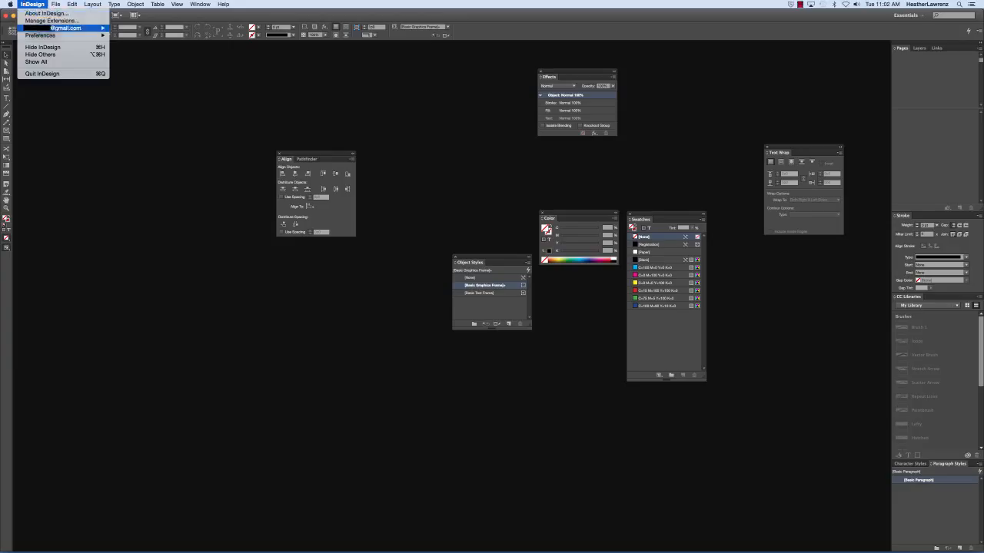
pyautogui.moveTo(38, 31)
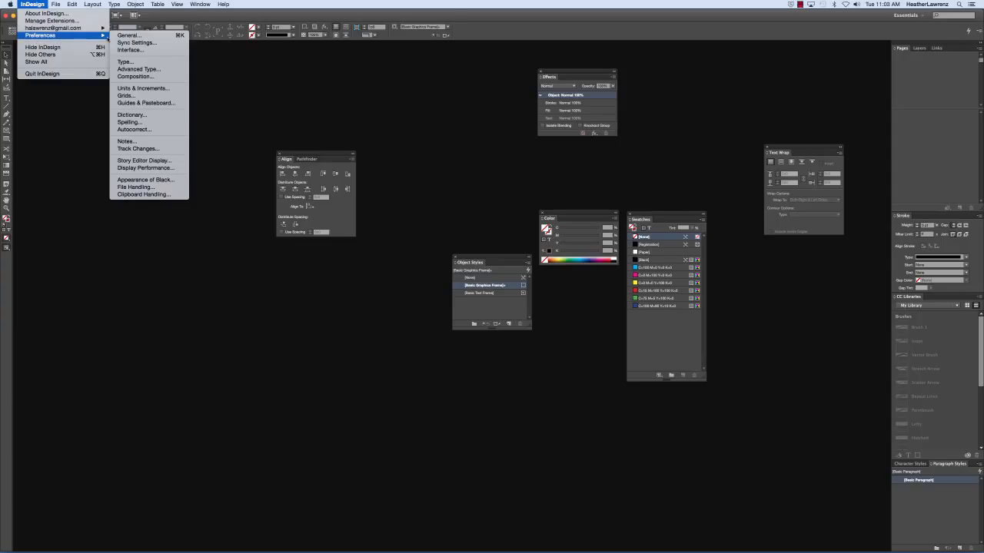
pyautogui.click(130, 49)
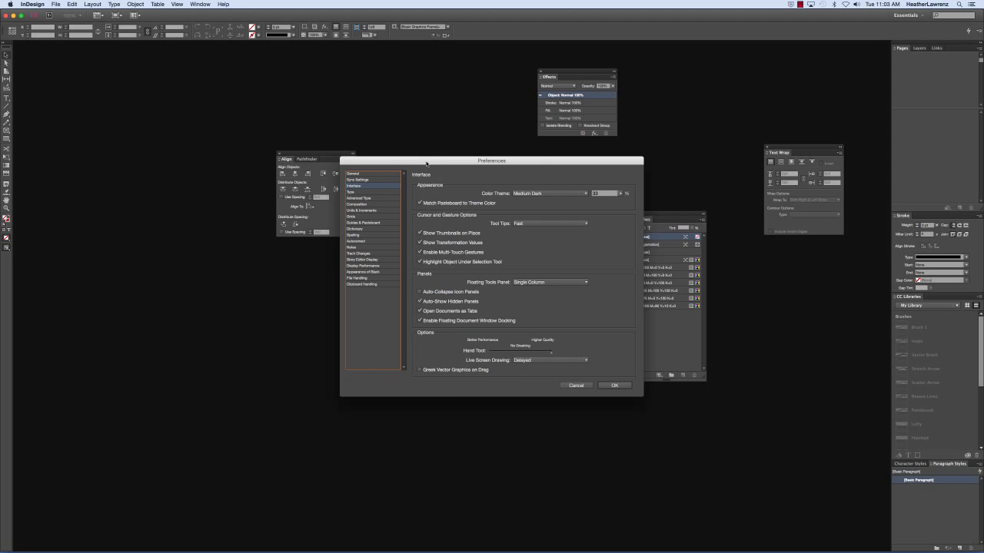
pyautogui.moveTo(426, 160); pyautogui.dragTo(407, 144)
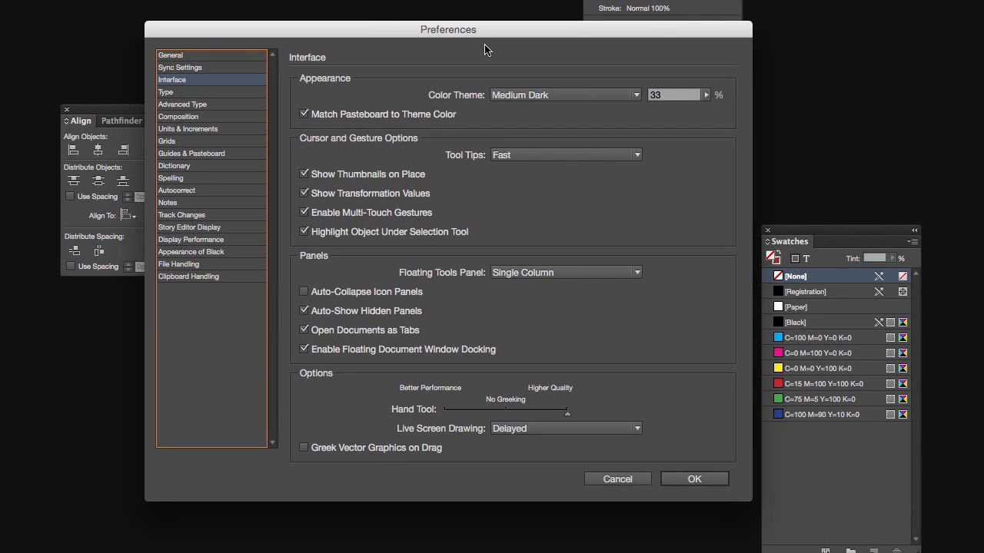
pyautogui.click(575, 97)
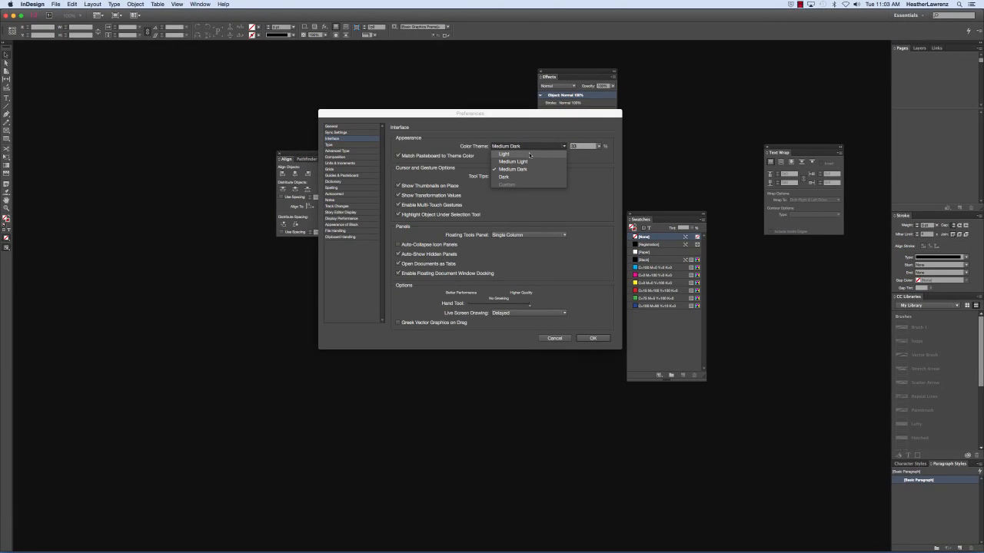
pyautogui.click(529, 154)
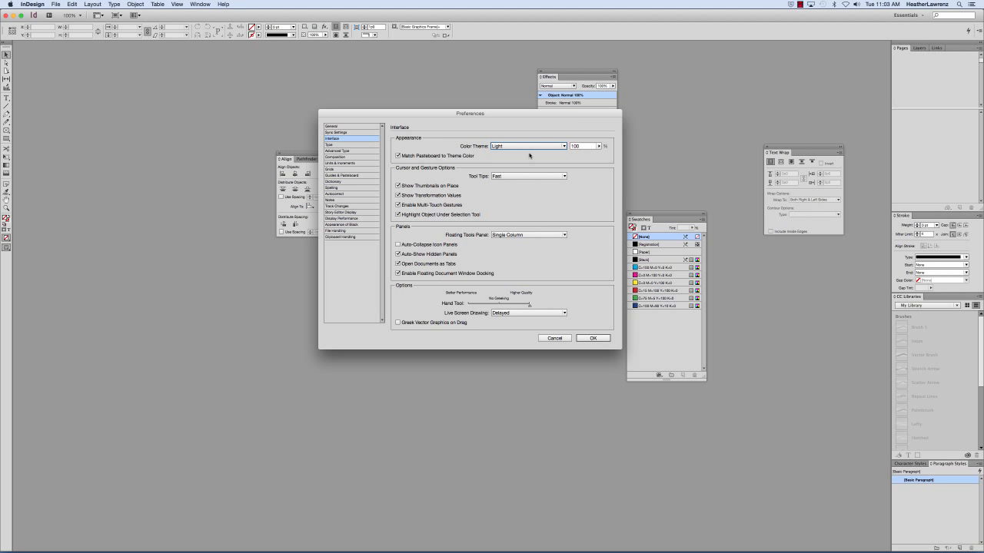
pyautogui.click(529, 146)
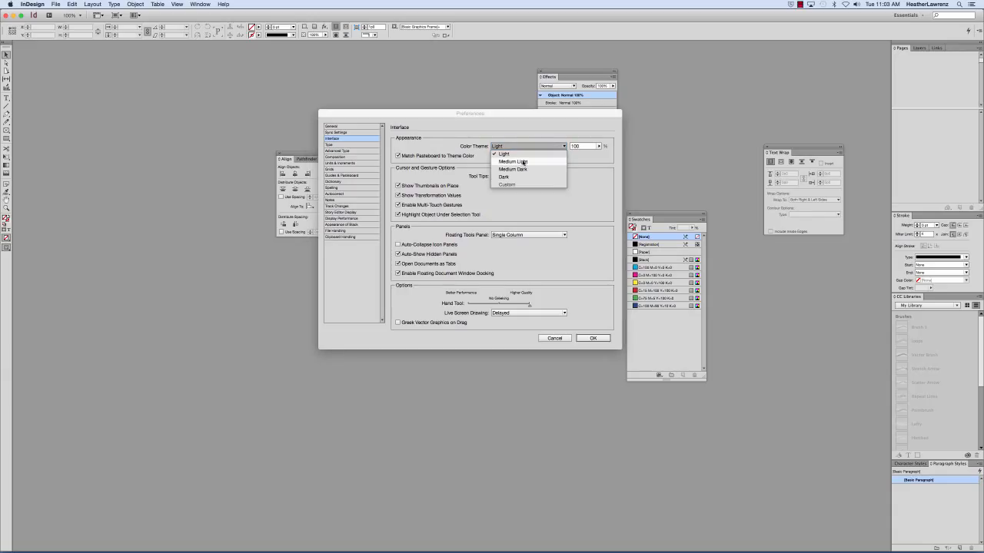
pyautogui.click(515, 178)
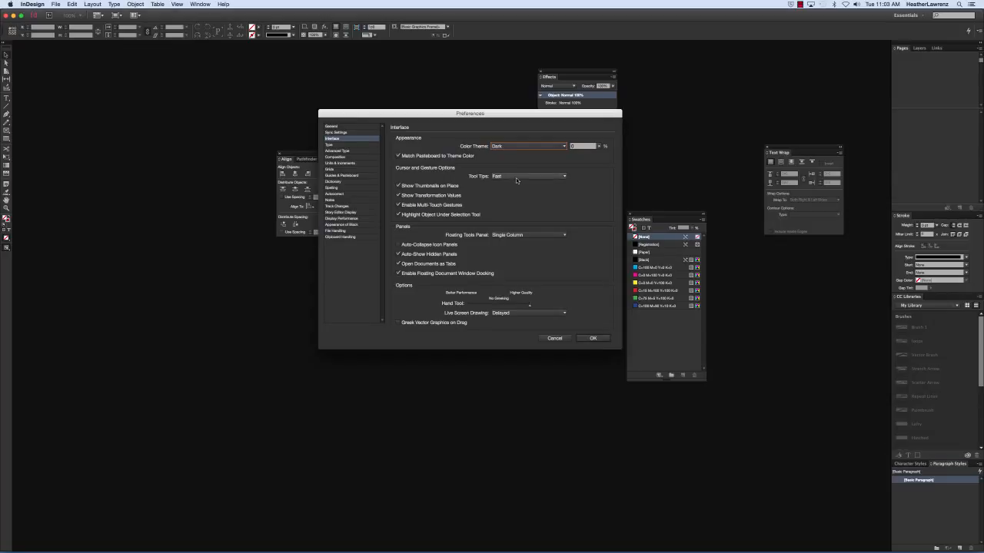
pyautogui.click(532, 146)
pyautogui.click(523, 163)
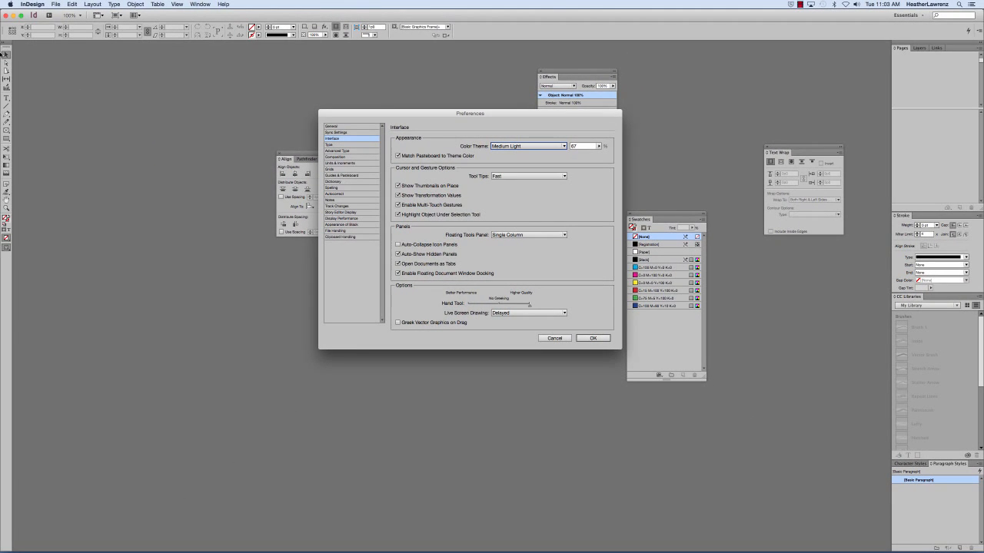
# Set the floating Tools panel to Double Column and apply the preferences
pyautogui.click(535, 236)
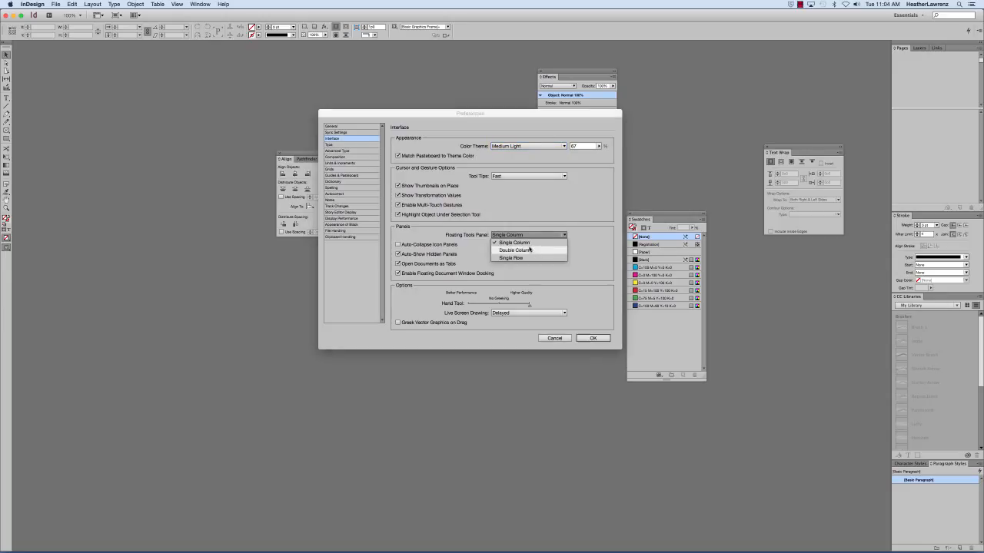
pyautogui.click(529, 250)
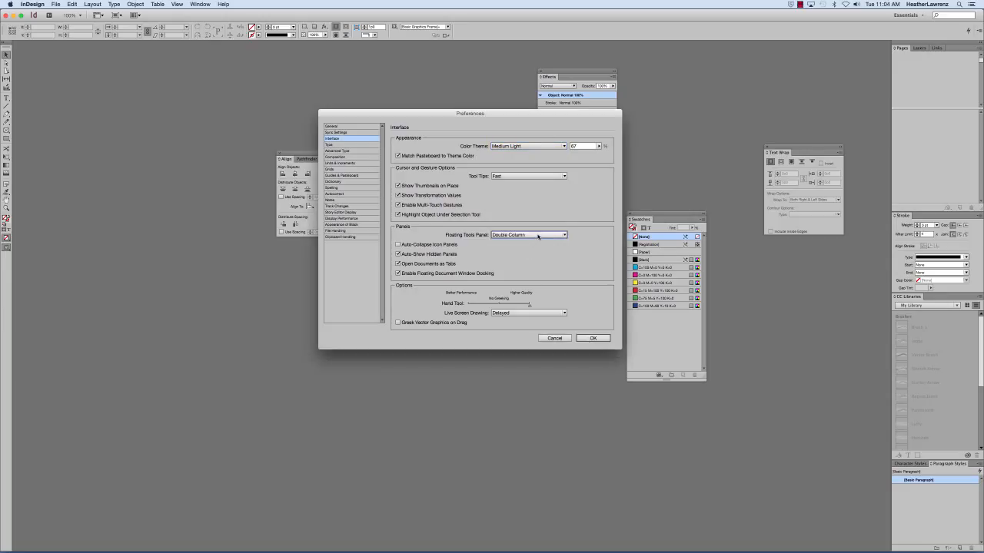
pyautogui.click(593, 339)
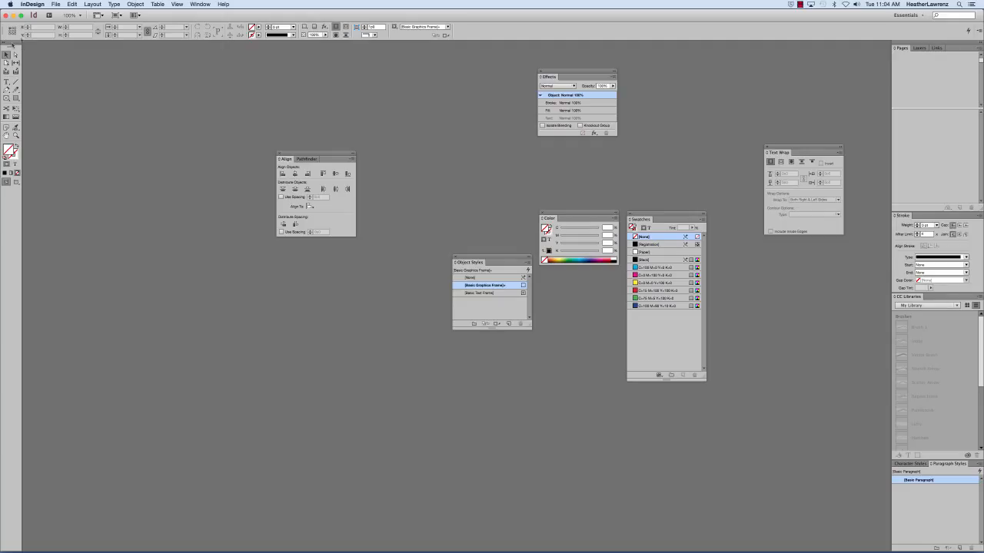
# Reopen the Interface preferences and set the floating Tools panel to Single Row
pyautogui.click(43, 4)
pyautogui.moveTo(48, 35)
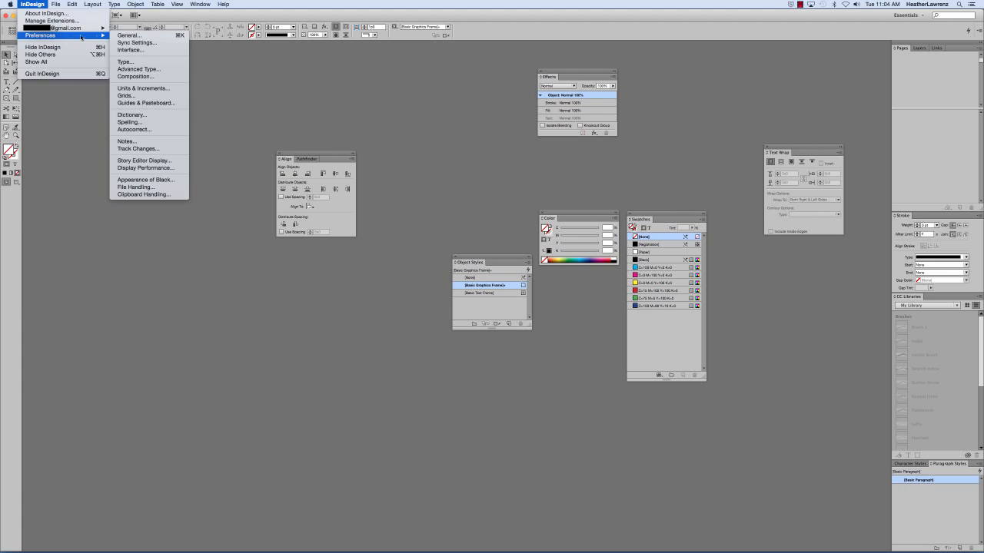
pyautogui.click(136, 51)
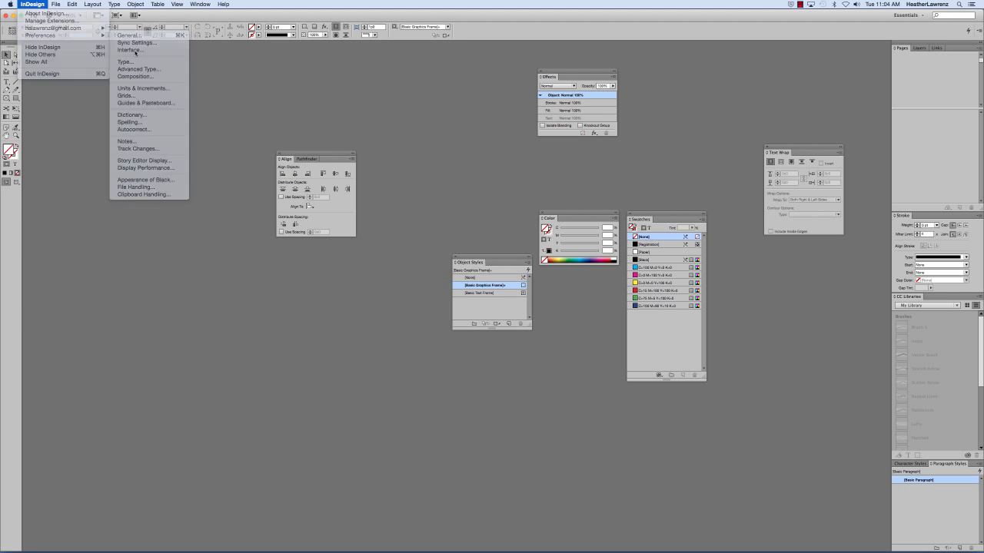
pyautogui.click(523, 235)
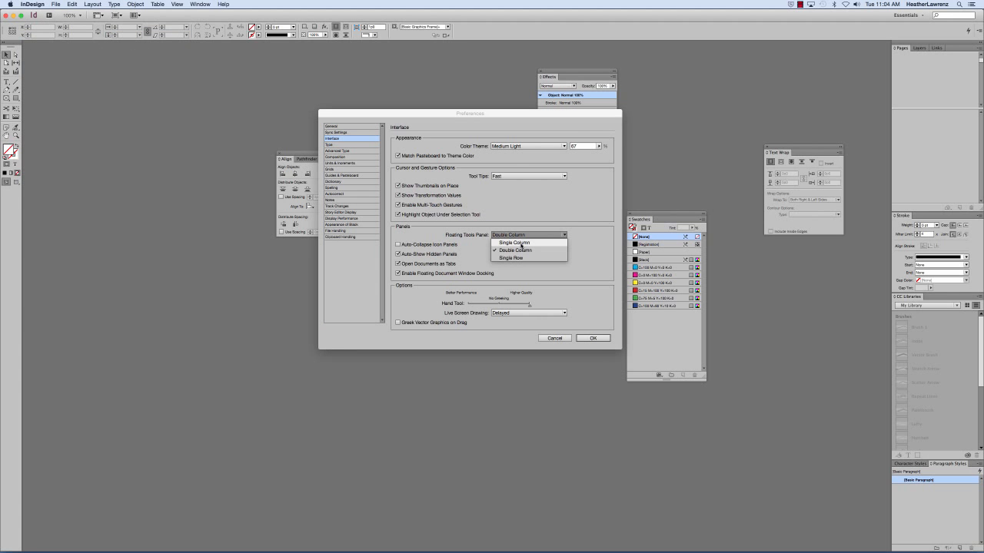
pyautogui.click(513, 257)
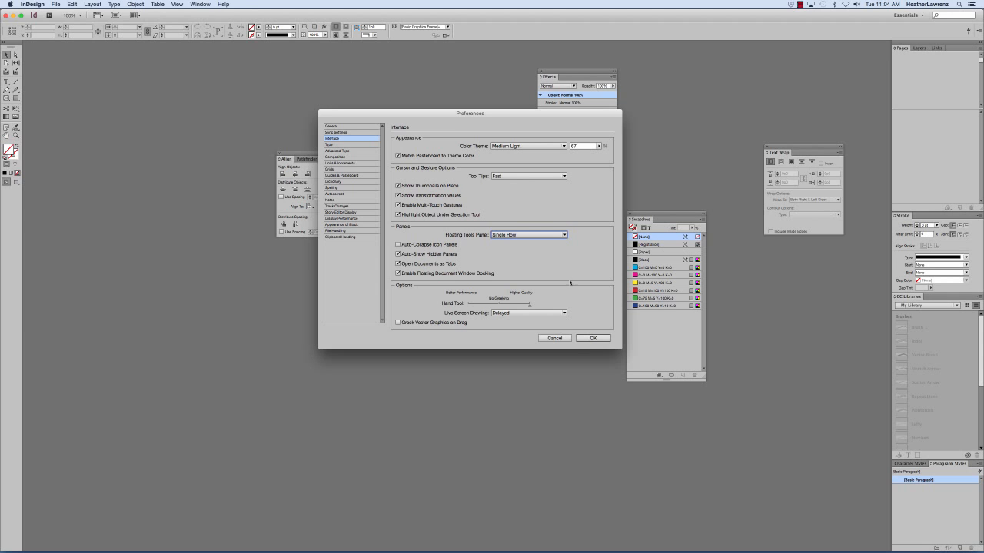
pyautogui.click(592, 339)
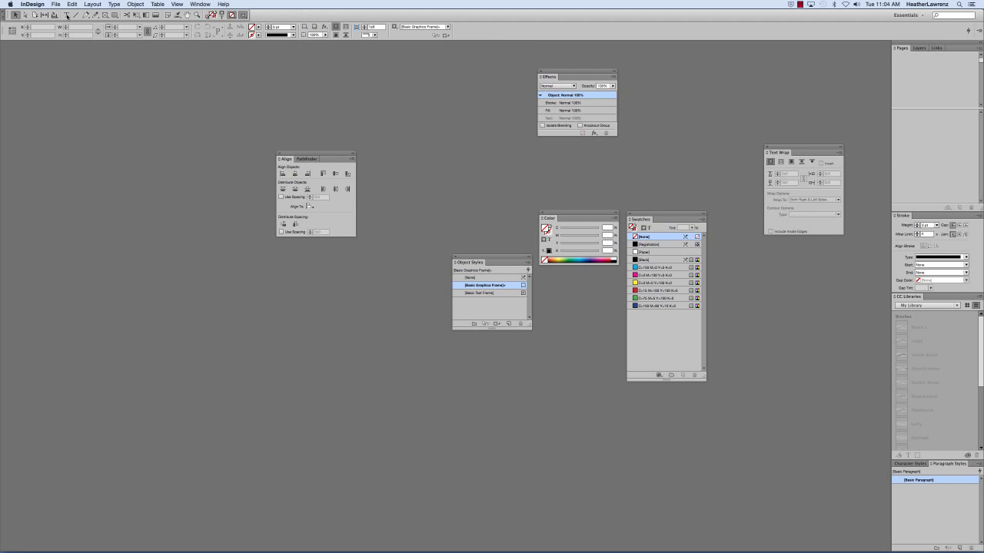
# Dock the Tools panel at the workspace's left edge, cycle through its layouts, and leave it as a single column
pyautogui.moveTo(5, 15); pyautogui.dragTo(8, 43)
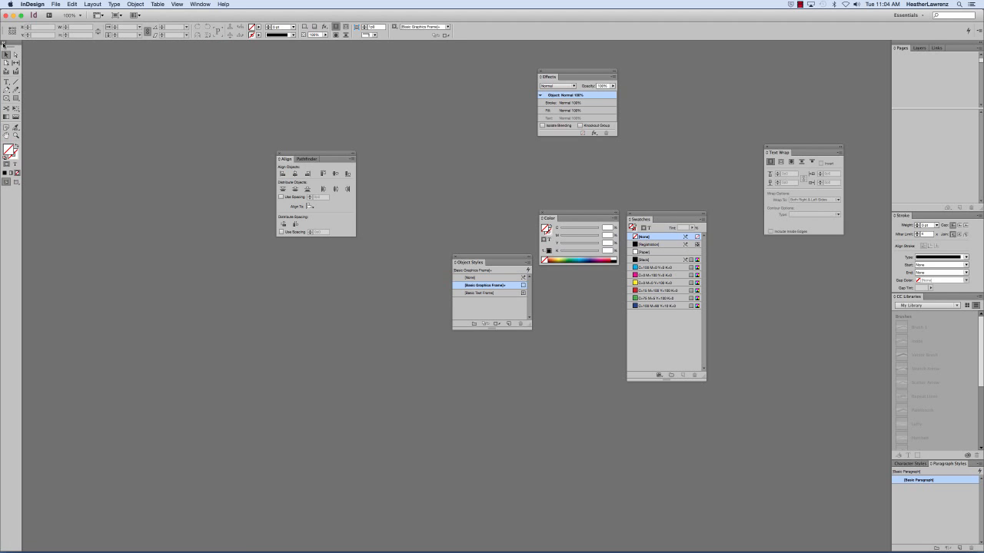
pyautogui.click(3, 44)
pyautogui.click(3, 44)
pyautogui.moveTo(9, 44)
pyautogui.mouseDown()
pyautogui.moveTo(31, 44)
pyautogui.moveTo(9, 44)
pyautogui.mouseUp()
pyautogui.click(19, 46)
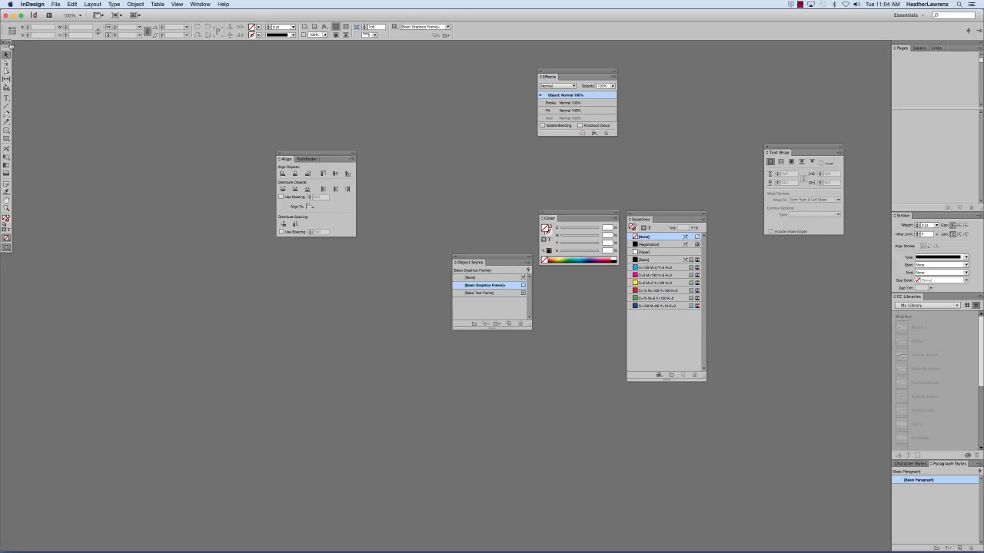
pyautogui.click(8, 44)
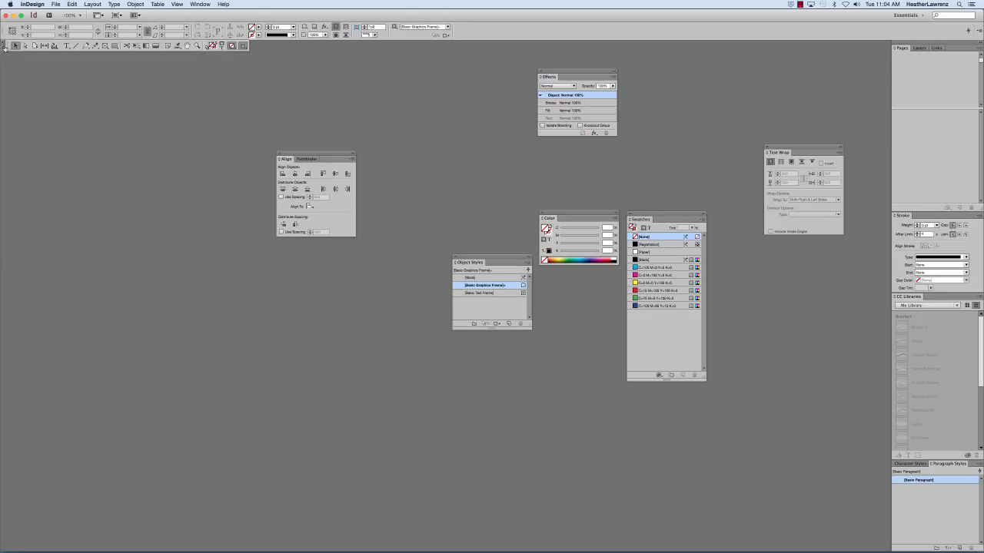
pyautogui.moveTo(11, 45); pyautogui.dragTo(42, 56)
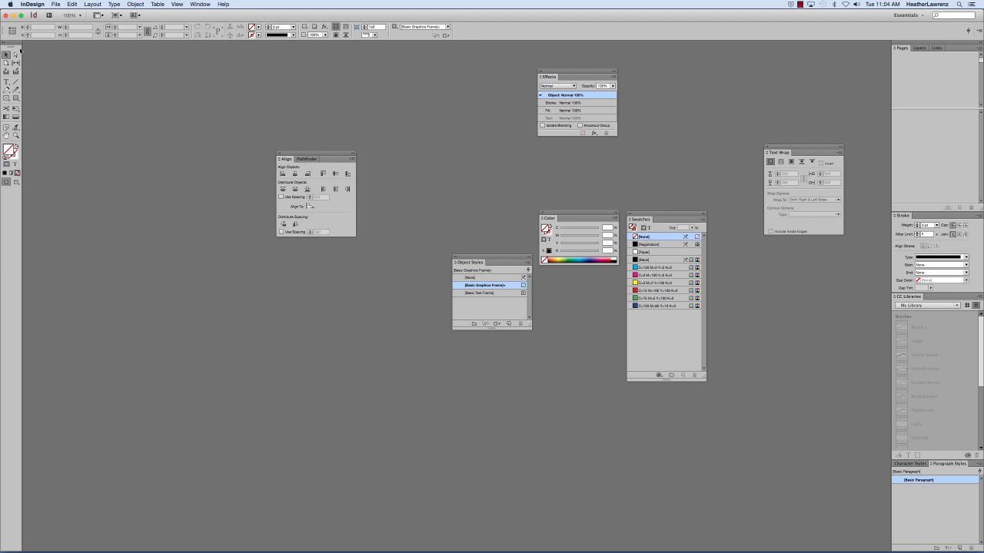
pyautogui.click(6, 46)
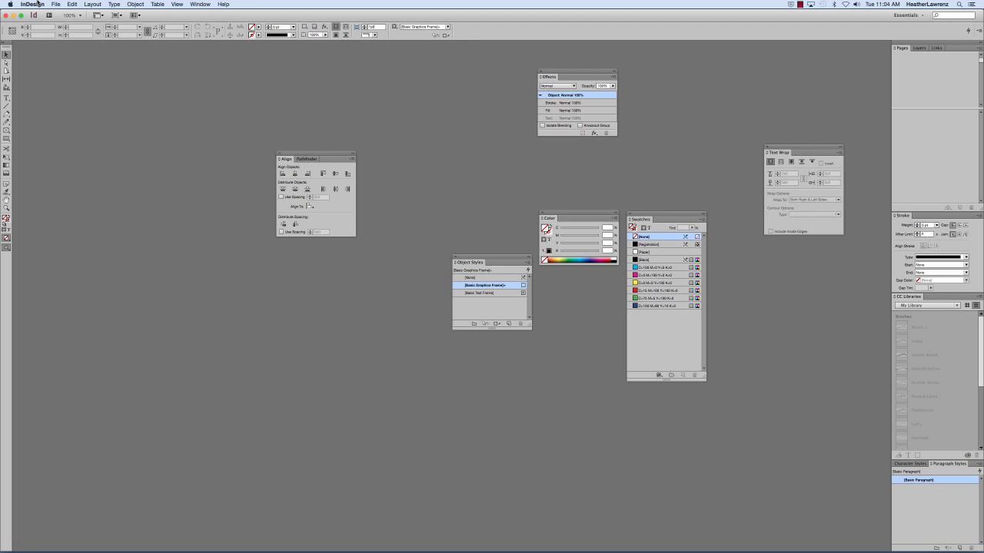
# In the Units & Increments preferences, choose Picas for the horizontal ruler and Points for the stroke unit
pyautogui.click(35, 4)
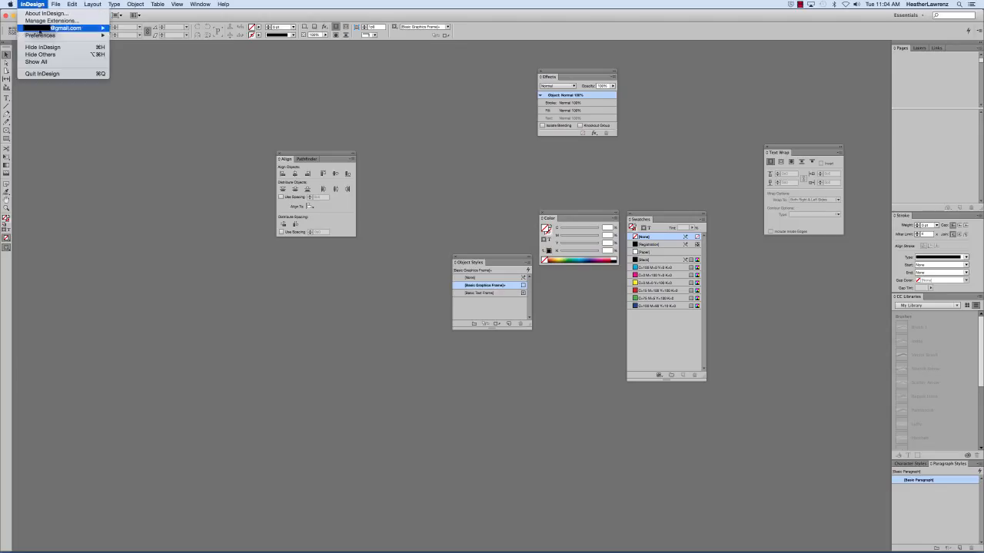
pyautogui.moveTo(37, 36)
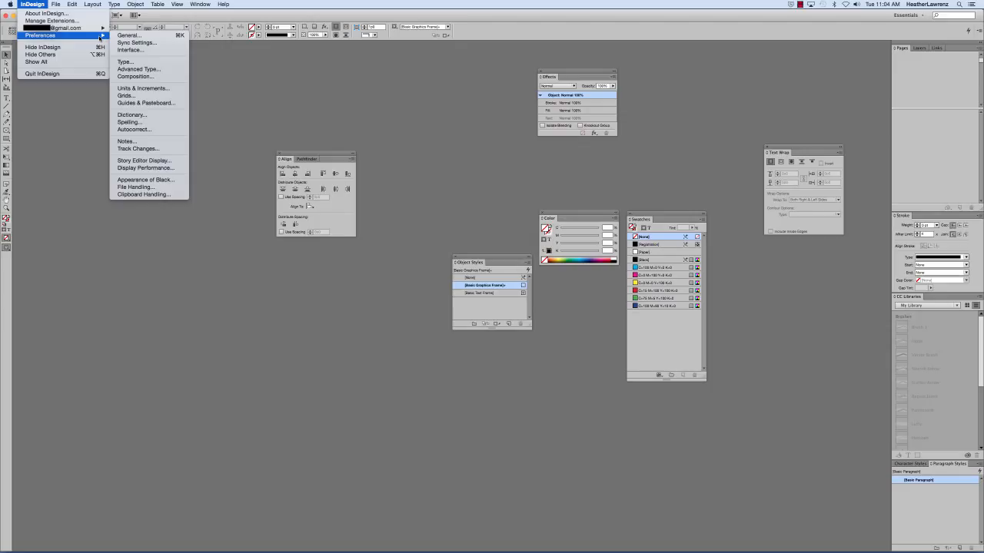
pyautogui.click(139, 90)
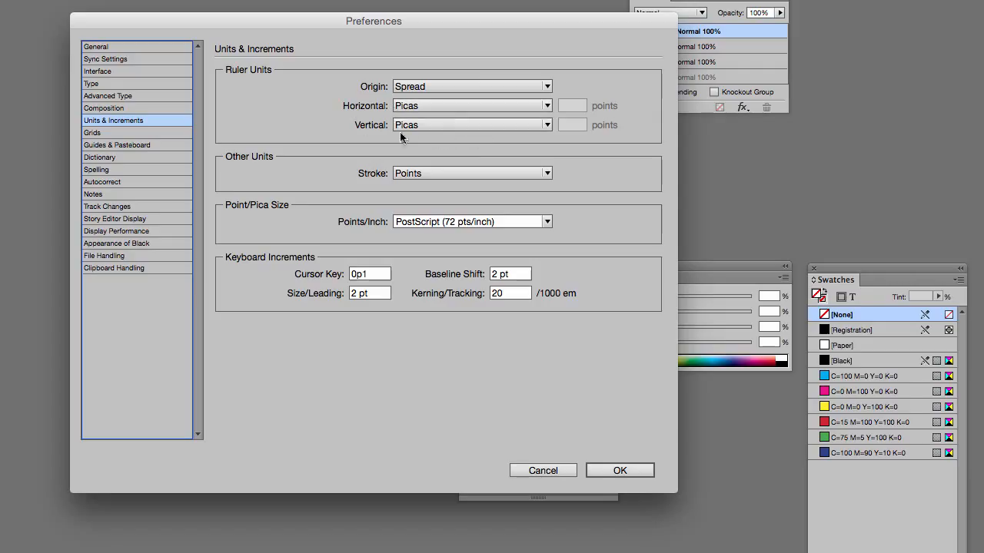
pyautogui.click(408, 104)
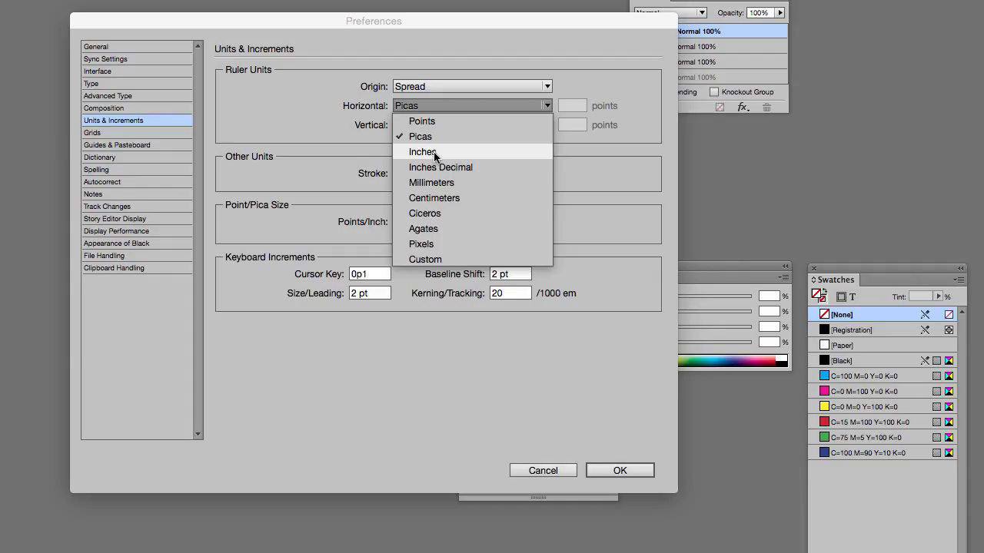
pyautogui.click(427, 136)
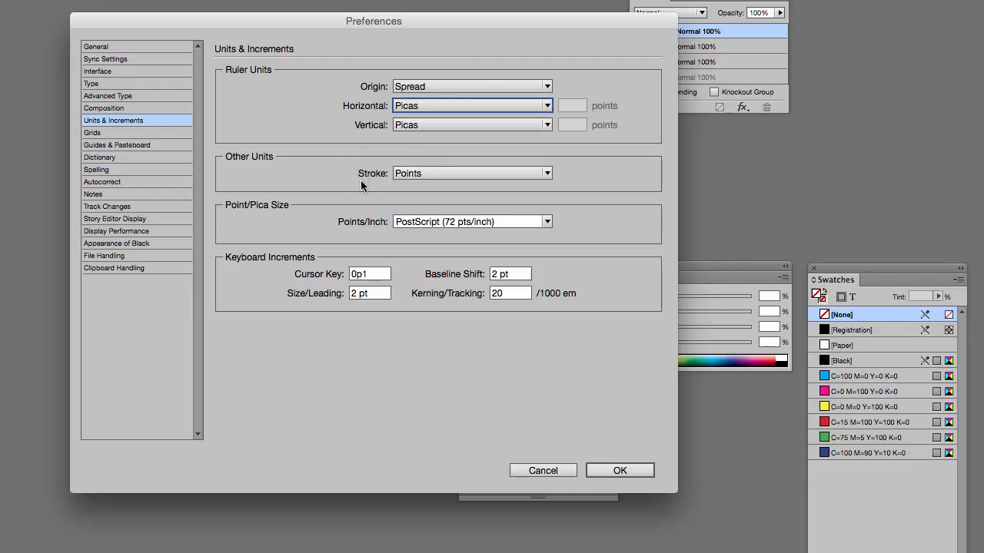
pyautogui.click(436, 173)
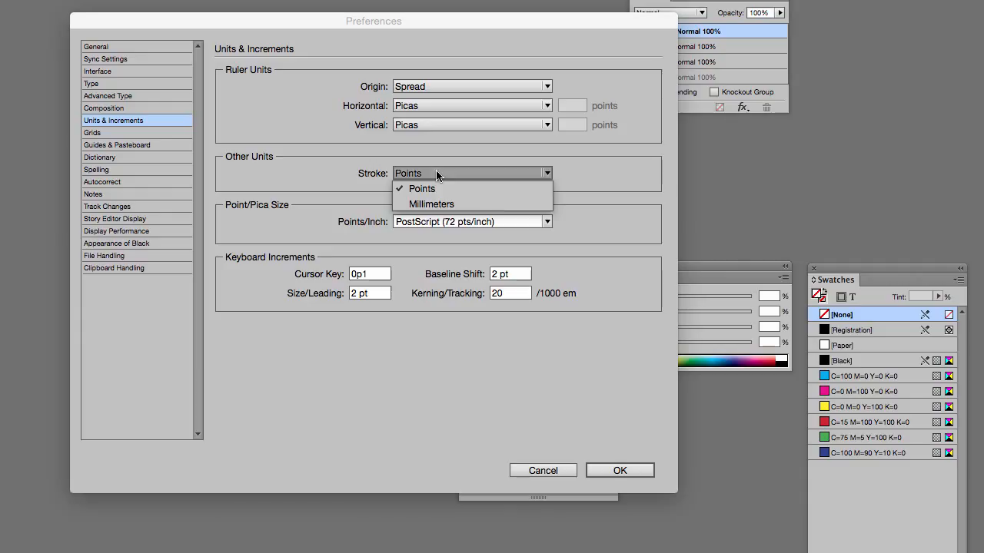
pyautogui.click(435, 187)
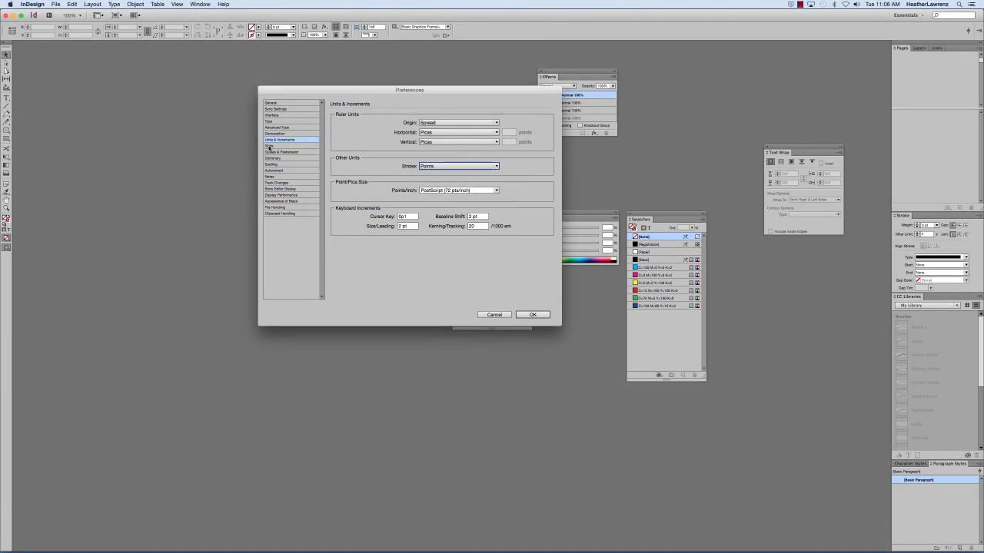
# Open the Grids preferences and examine the baseline grid's color choices and Relative To options without changing them
pyautogui.click(93, 134)
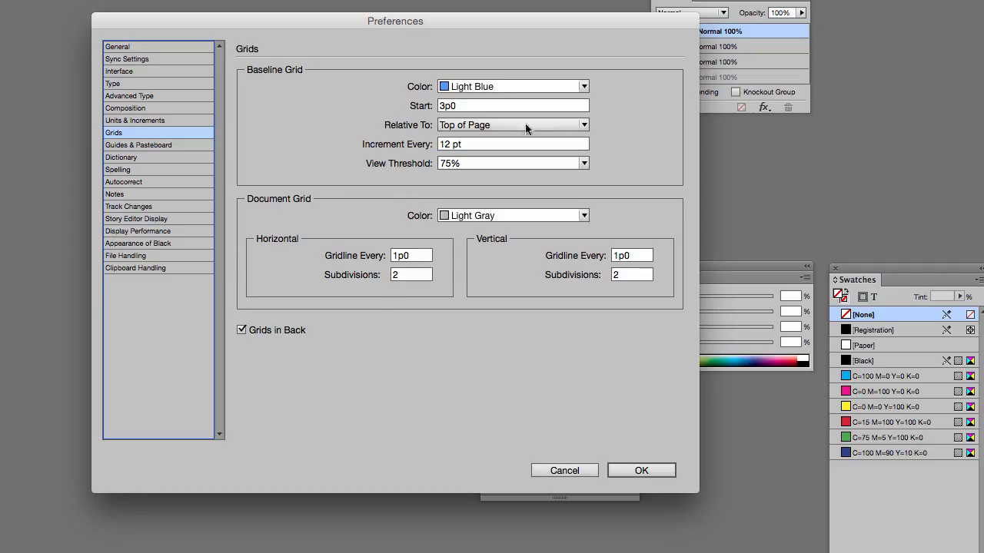
pyautogui.click(584, 86)
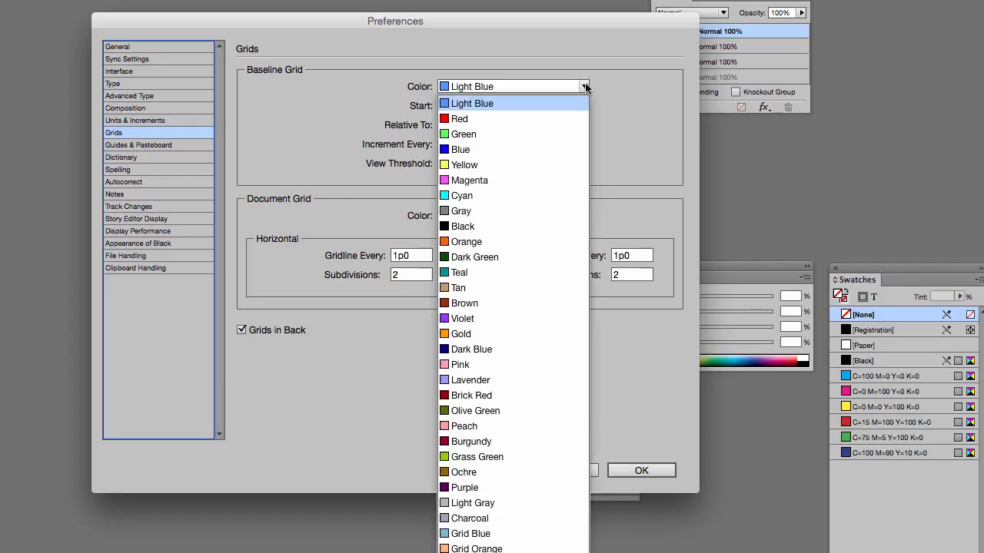
pyautogui.click(631, 97)
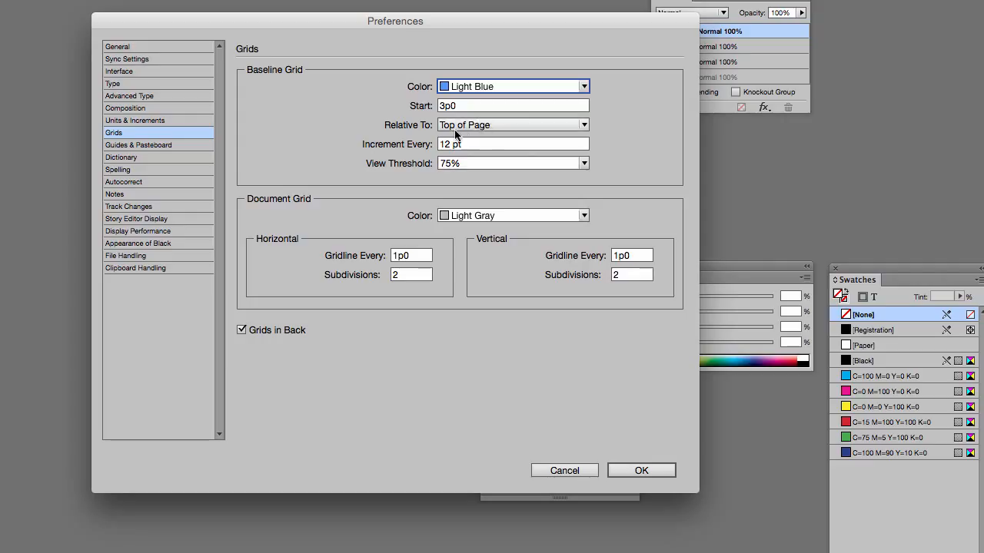
pyautogui.click(573, 125)
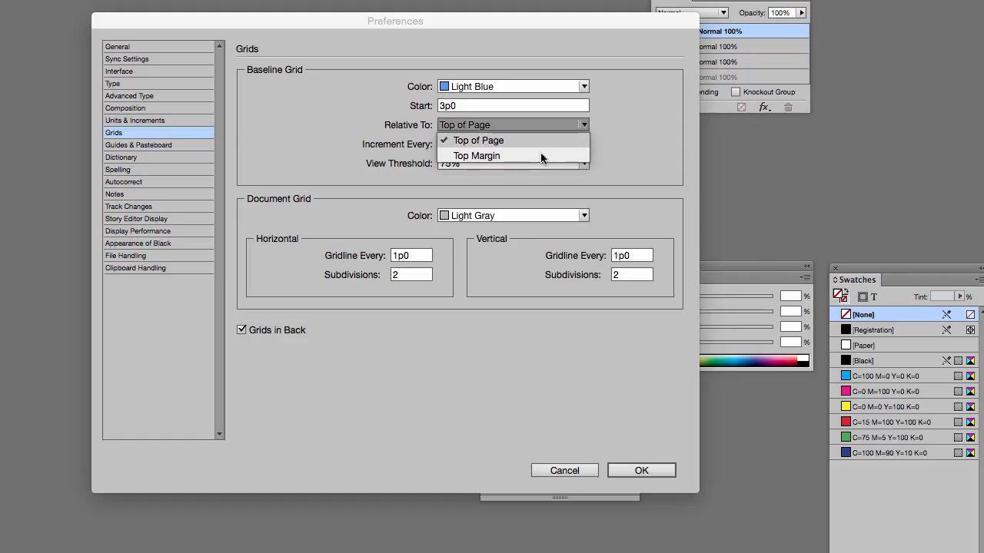
pyautogui.click(635, 120)
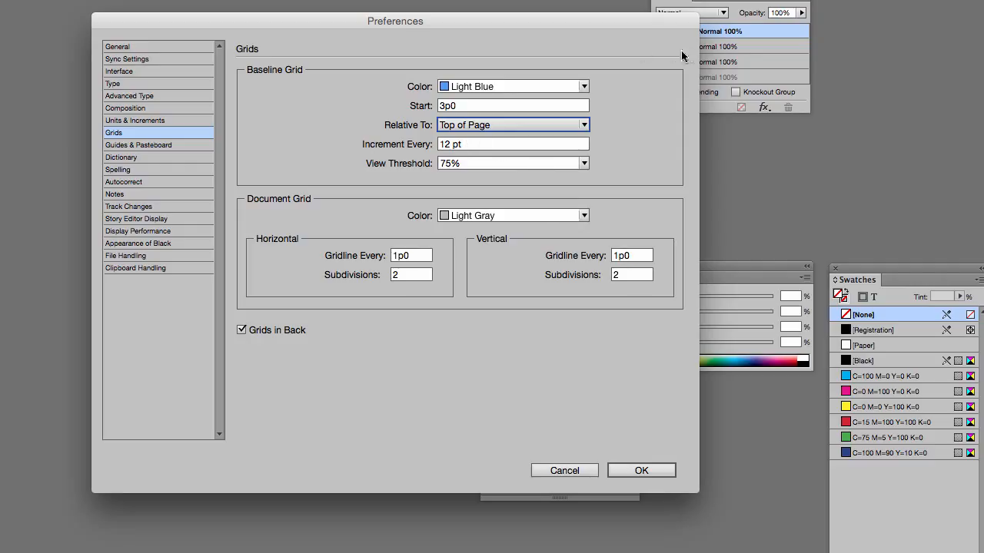
# Try Light Blue as the document grid color, and settle on Gray
pyautogui.click(482, 216)
pyautogui.click(501, 232)
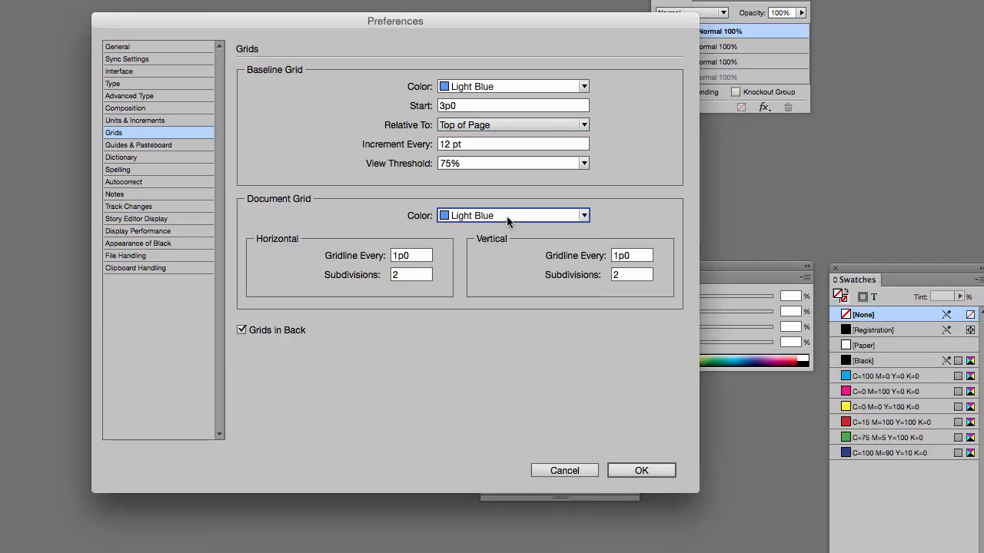
pyautogui.click(507, 216)
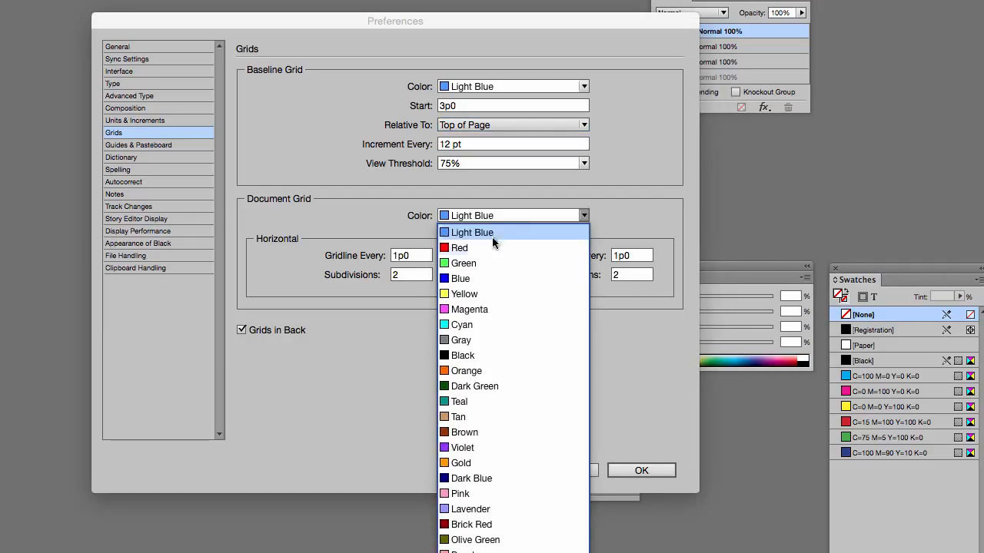
pyautogui.click(476, 340)
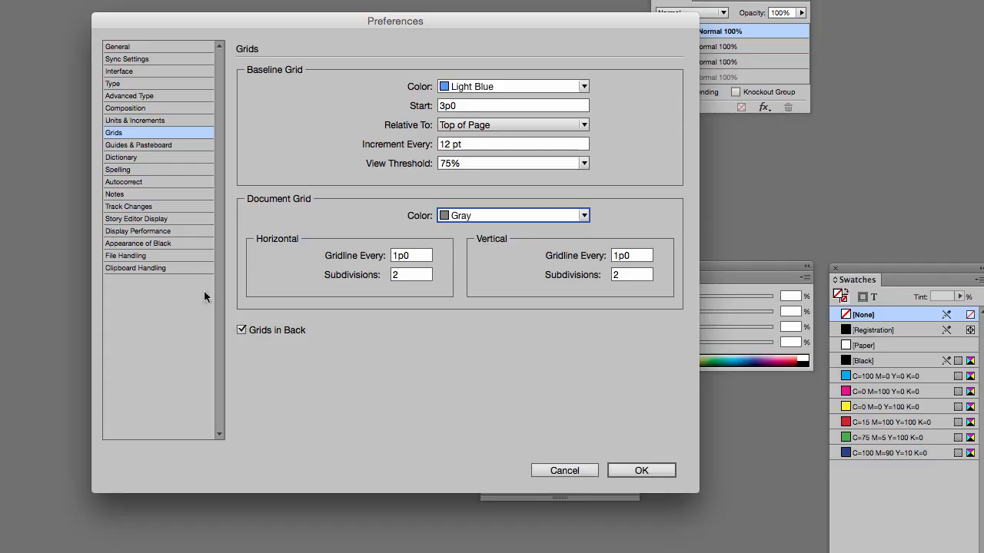
# Turn Grids in Back off and on again, and apply the preferences
pyautogui.click(242, 330)
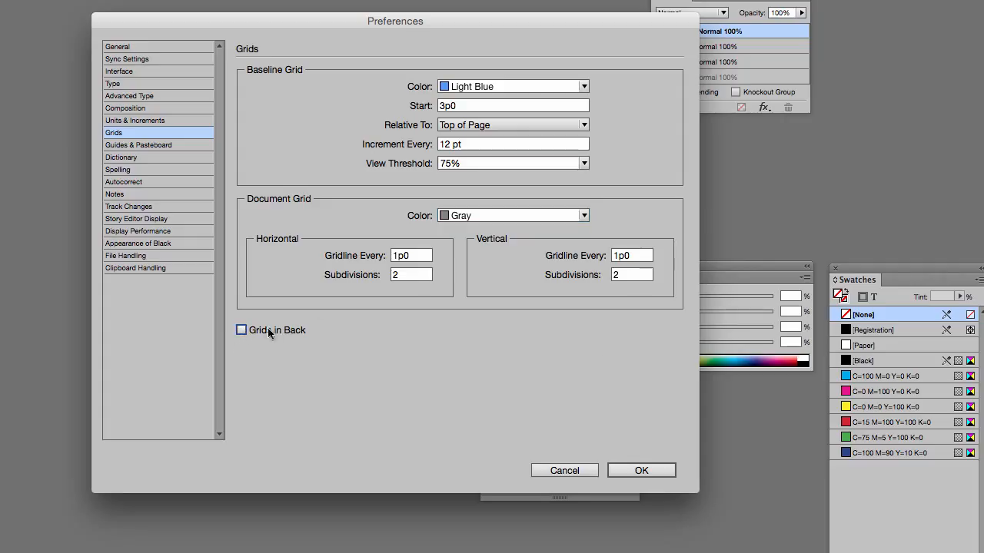
pyautogui.click(241, 331)
pyautogui.click(652, 470)
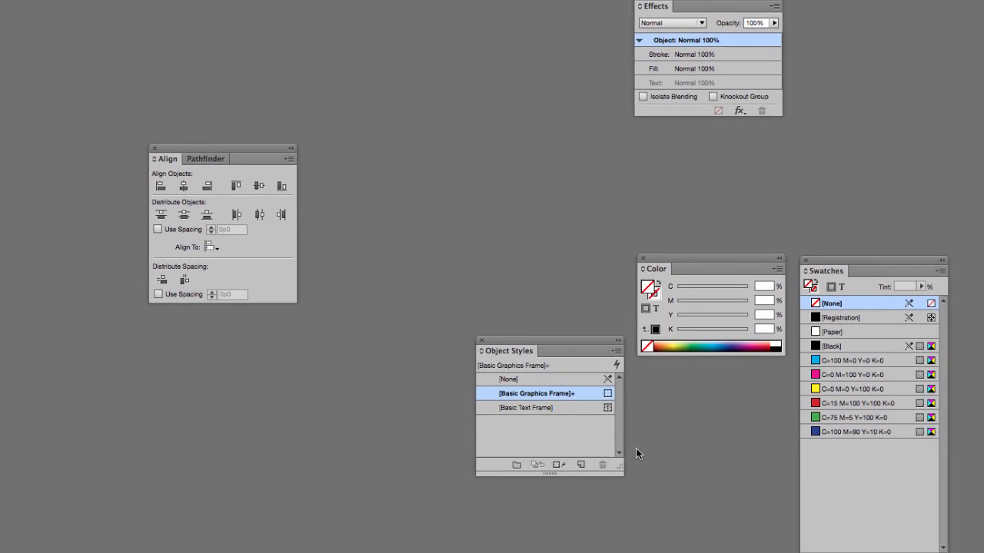